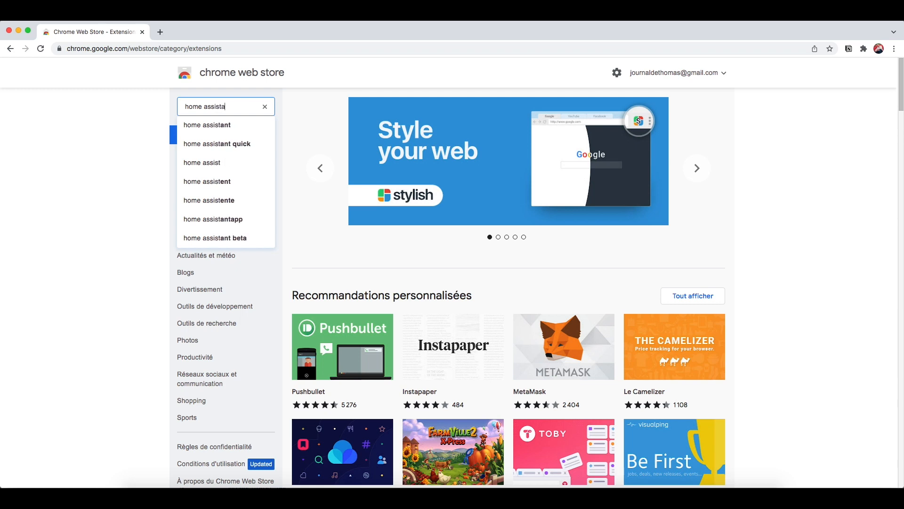
# Search the Chrome Web Store for home assistant and install the Home Assistant extension offered as a quick shortcut
pyautogui.press('Return')
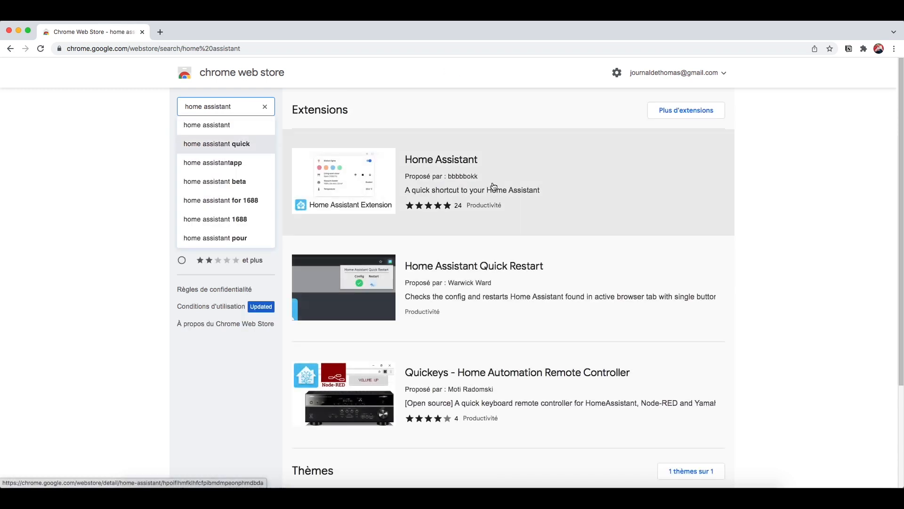
pyautogui.click(645, 190)
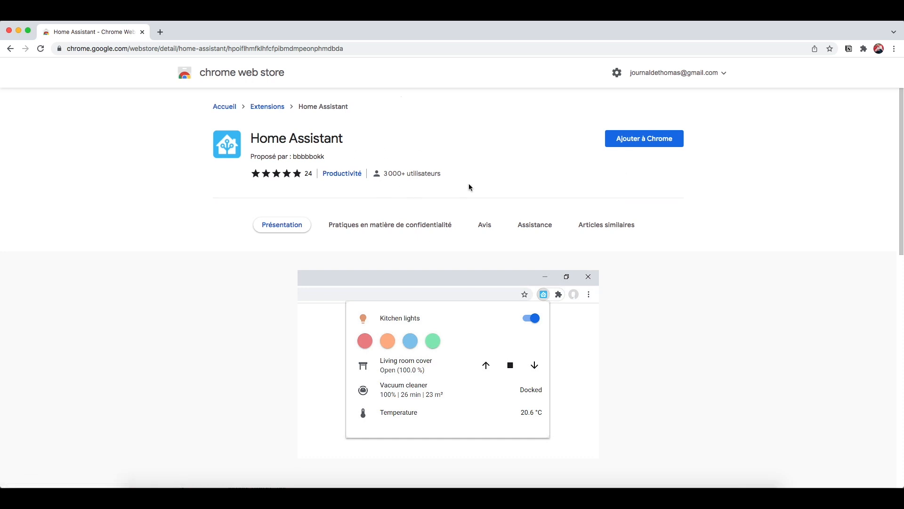
pyautogui.click(646, 143)
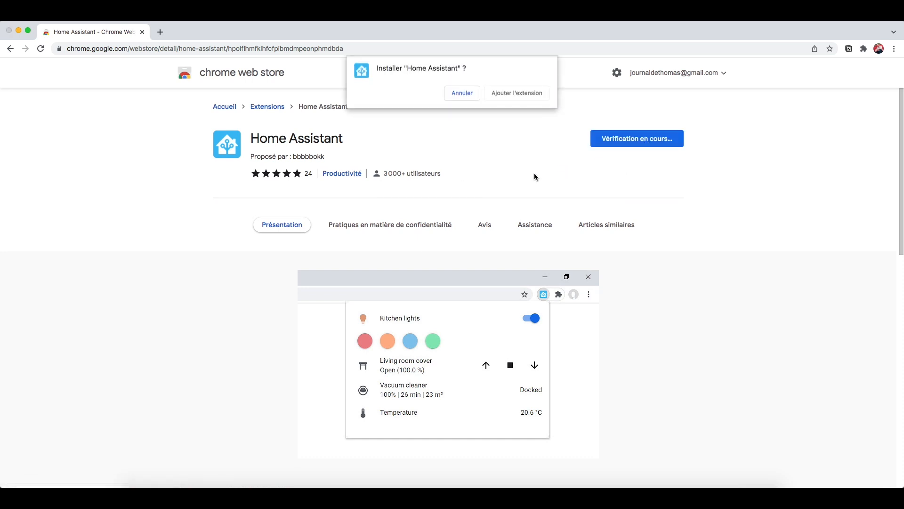
pyautogui.click(515, 91)
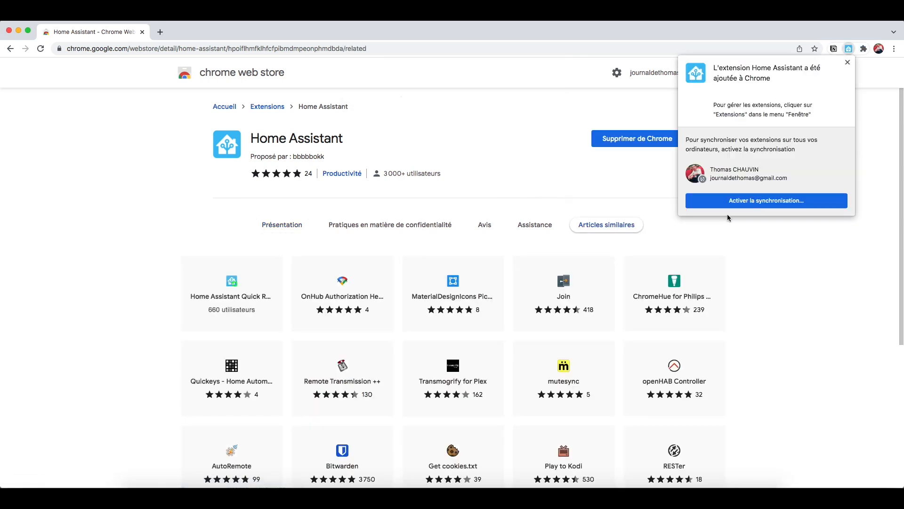
pyautogui.click(848, 63)
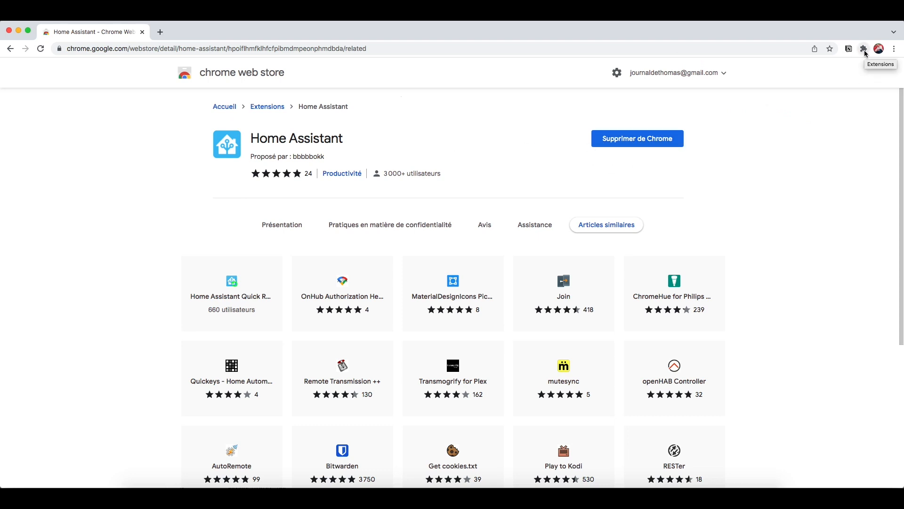
# Pin the Home Assistant extension so its icon stays in the browser's toolbar
pyautogui.click(864, 49)
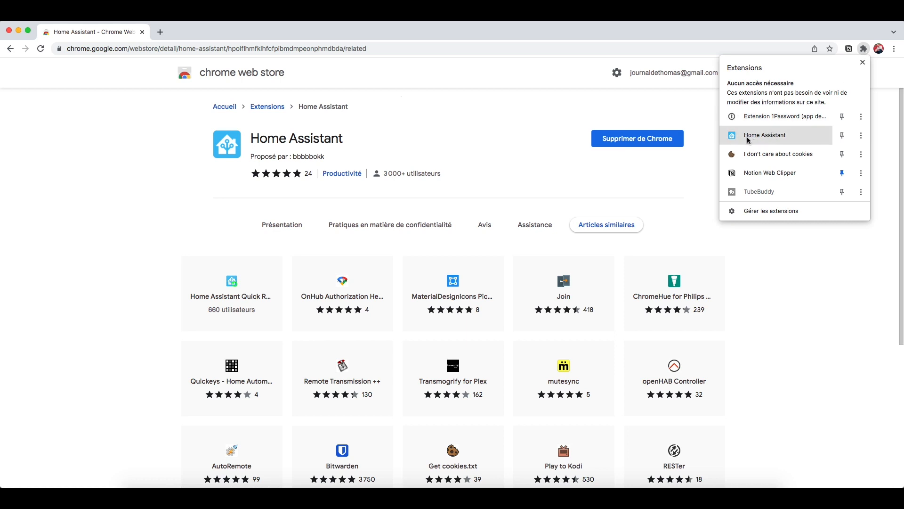
pyautogui.click(842, 136)
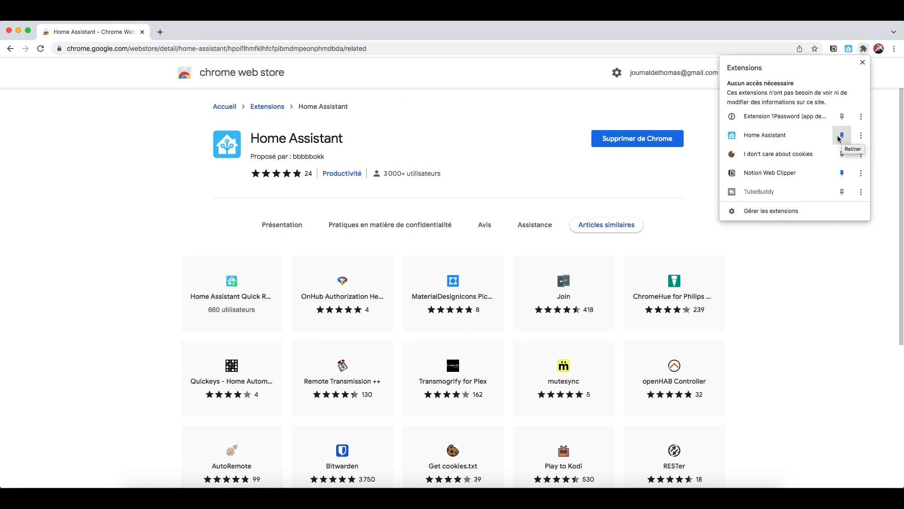
pyautogui.click(611, 114)
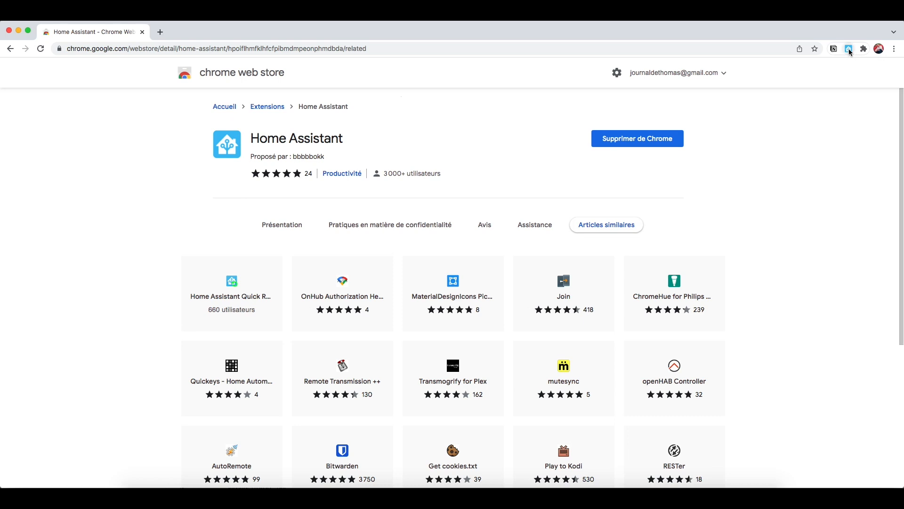
pyautogui.click(850, 49)
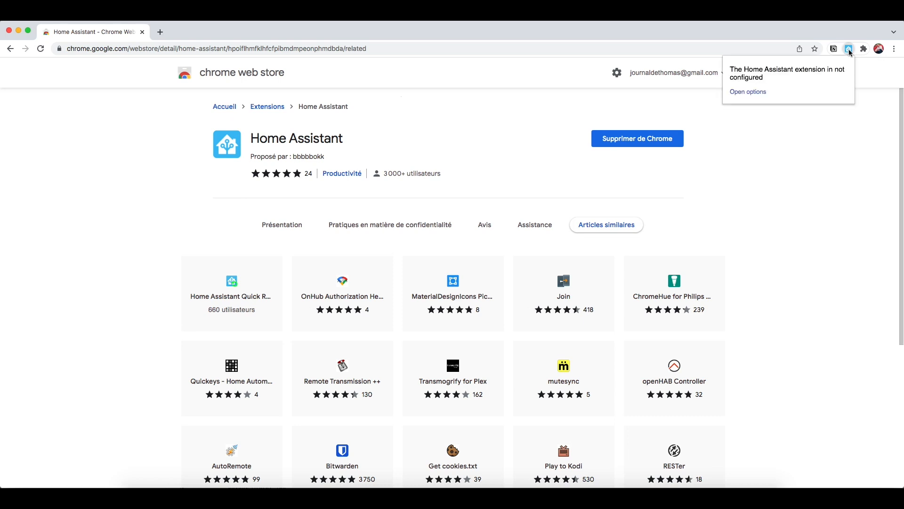
pyautogui.click(751, 93)
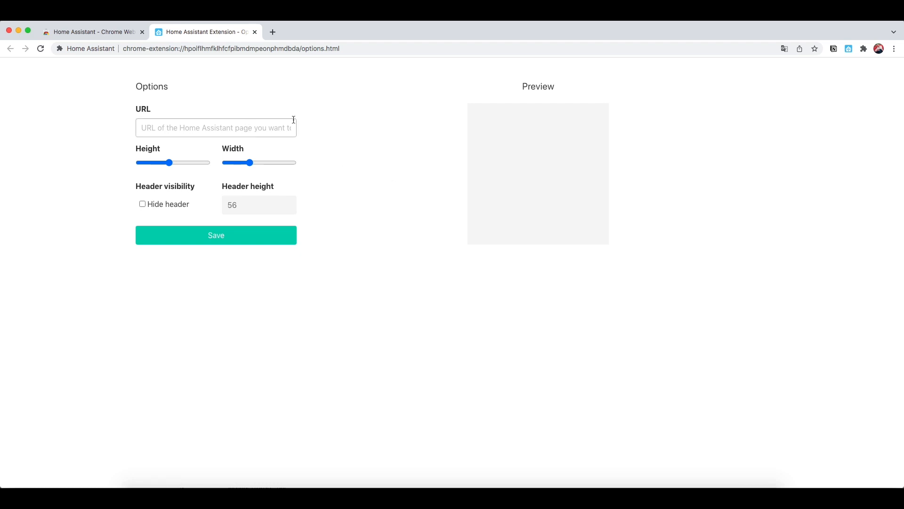
pyautogui.click(227, 126)
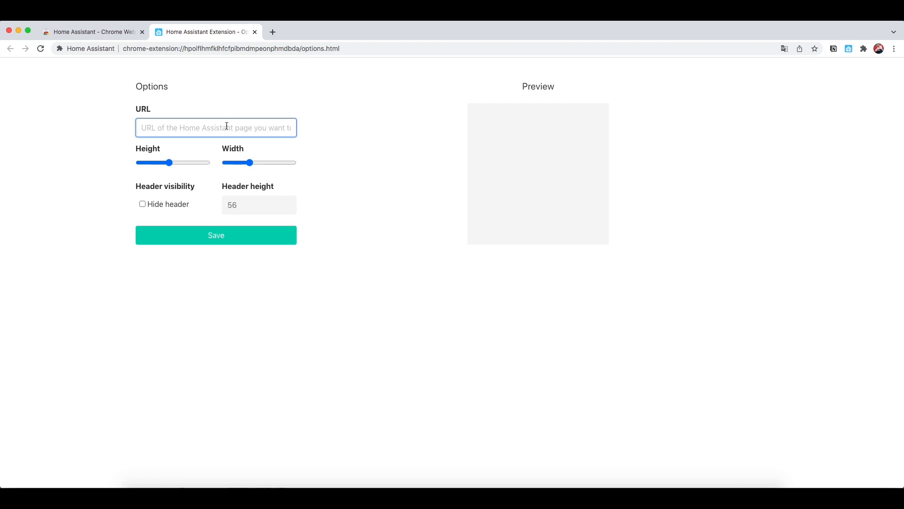
pyautogui.write('ht')
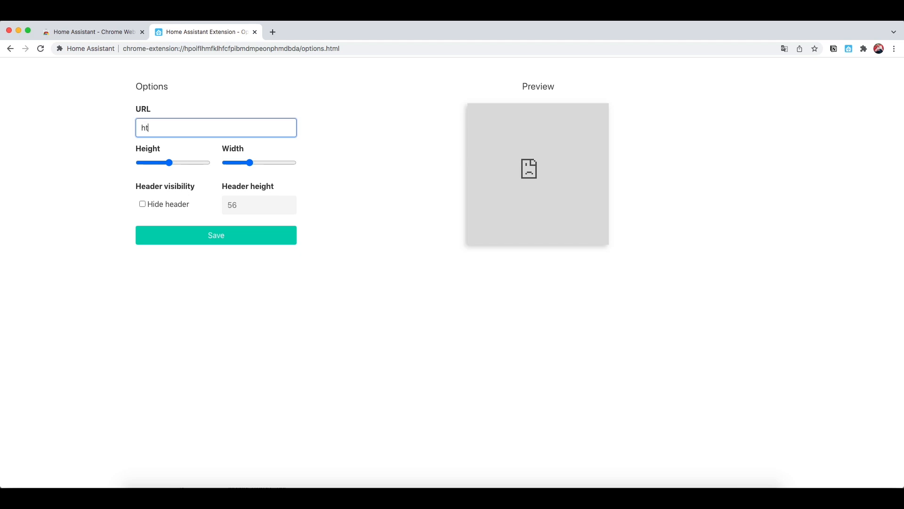
pyautogui.write('tp:/')
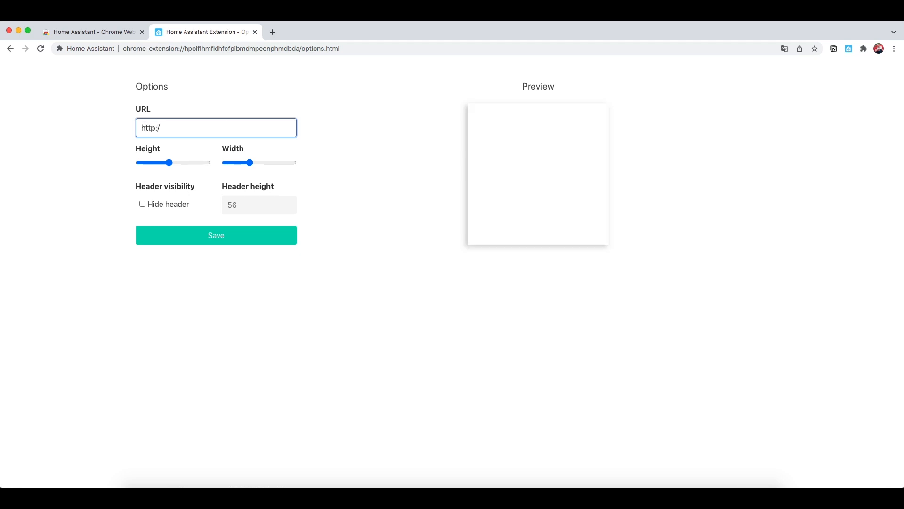
pyautogui.write('/192.168')
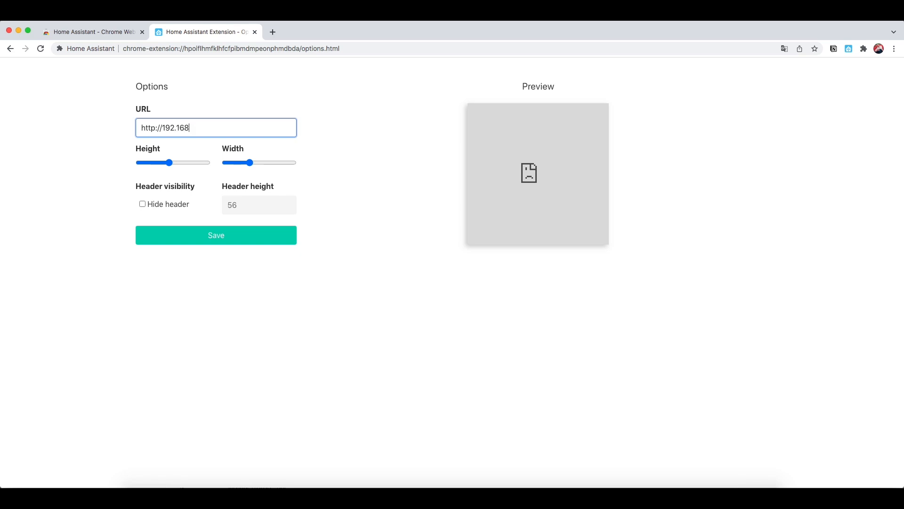
pyautogui.write('.10.12:8123')
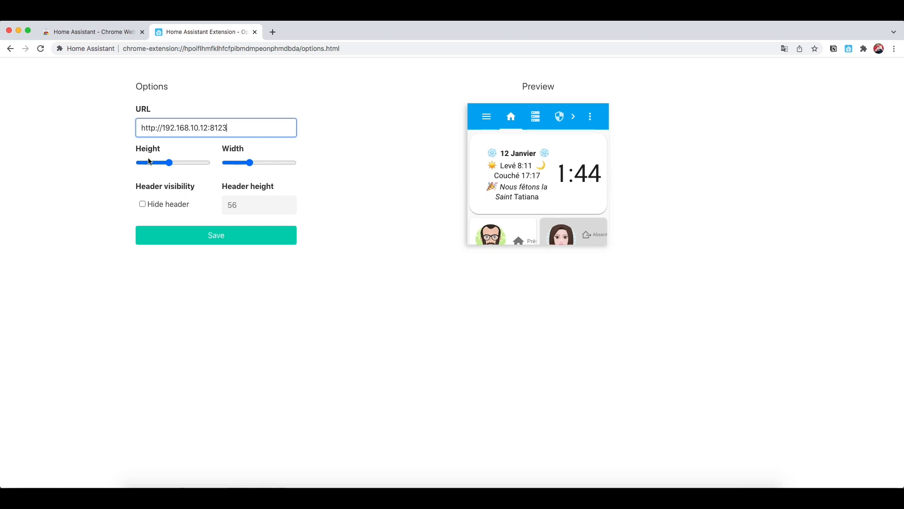
# Increase the extension popup's height and width, hide its header, and save the options
pyautogui.moveTo(169, 163)
pyautogui.mouseDown()
pyautogui.moveTo(189, 166)
pyautogui.moveTo(179, 164)
pyautogui.mouseUp()
pyautogui.moveTo(248, 165); pyautogui.dragTo(263, 167)
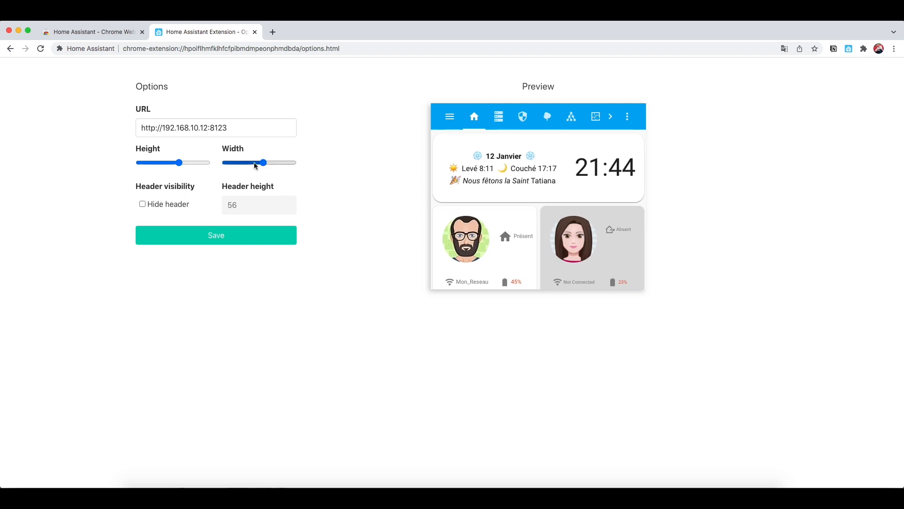
pyautogui.click(143, 205)
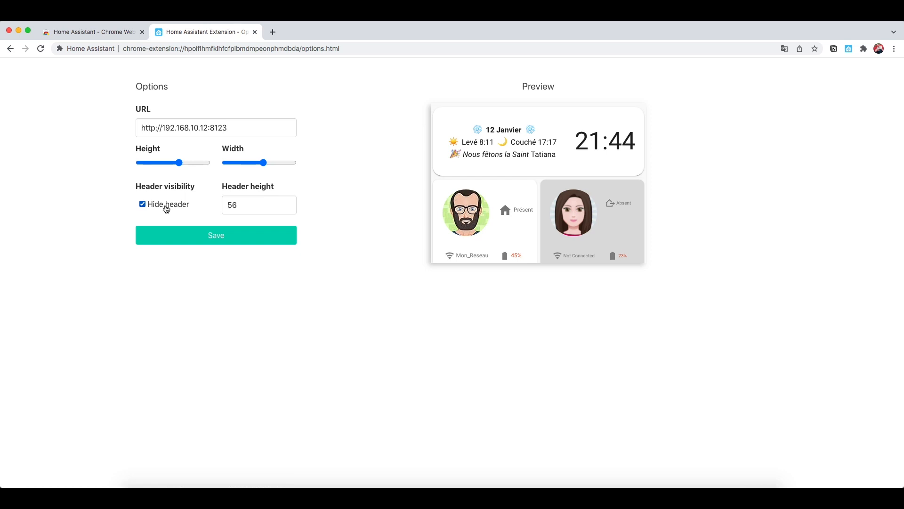
pyautogui.click(219, 239)
# Open the Home Assistant extension's popup on a new blank tab and look through the whole dashboard
pyautogui.click(273, 32)
pyautogui.click(202, 148)
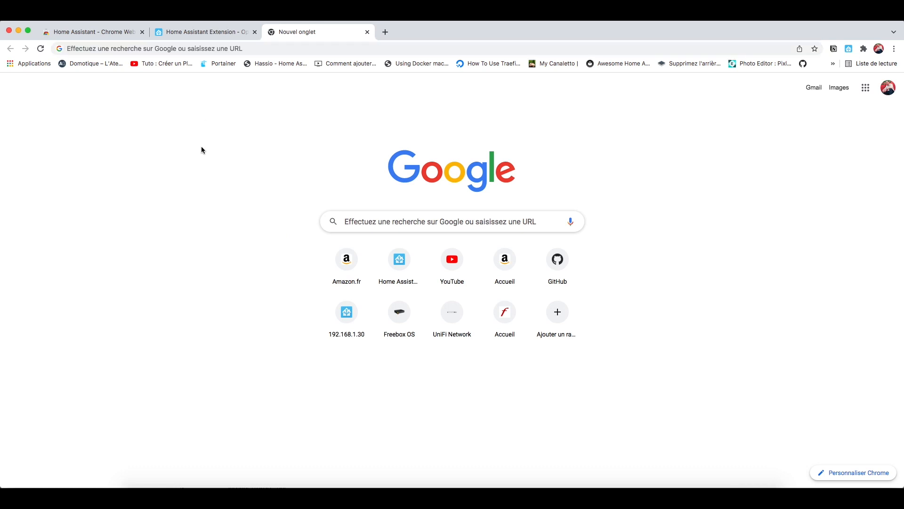
pyautogui.click(848, 49)
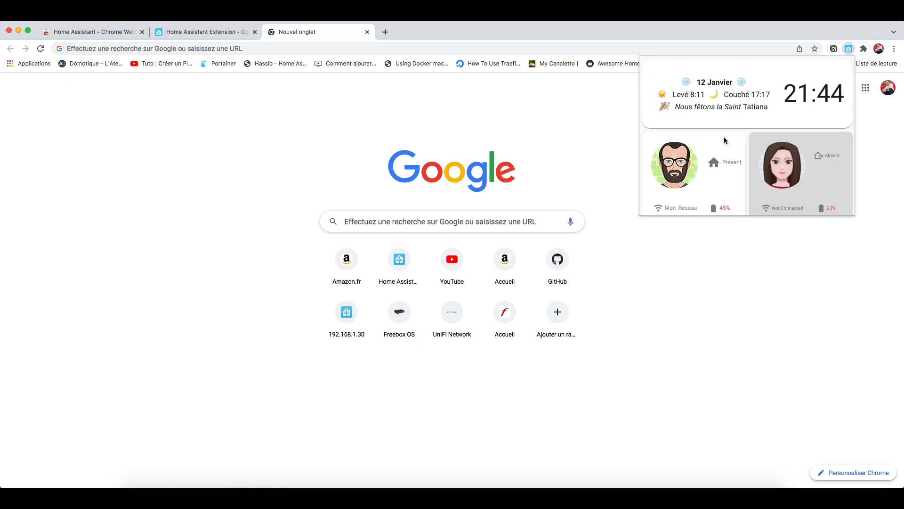
pyautogui.scroll(-10, 725, 141)
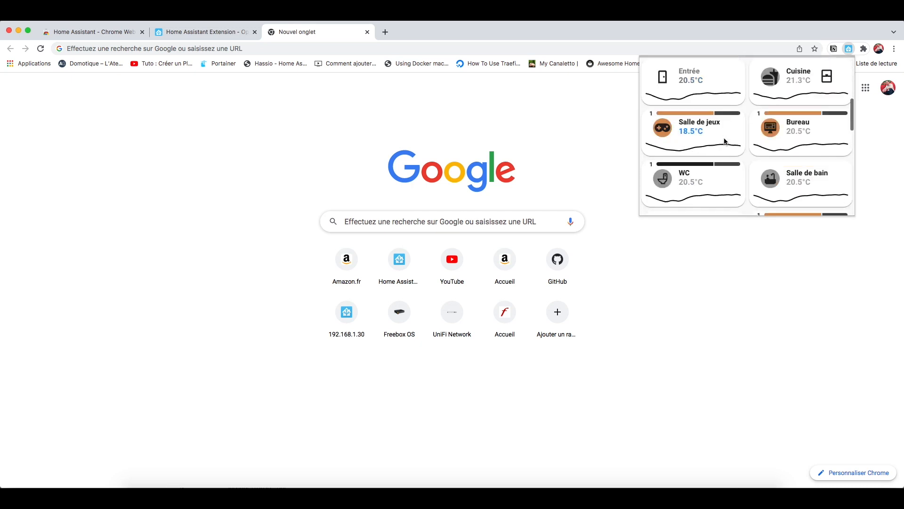
pyautogui.scroll(10, 725, 141)
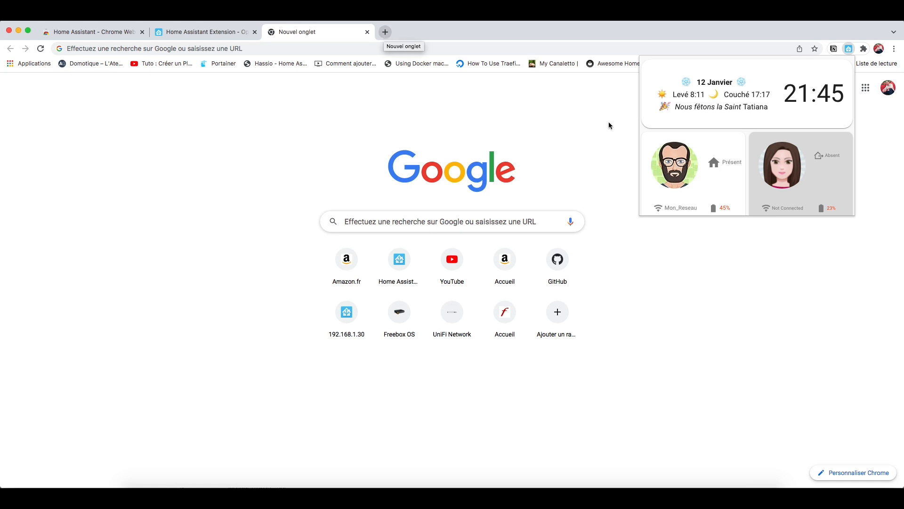
pyautogui.scroll(-10, 757, 137)
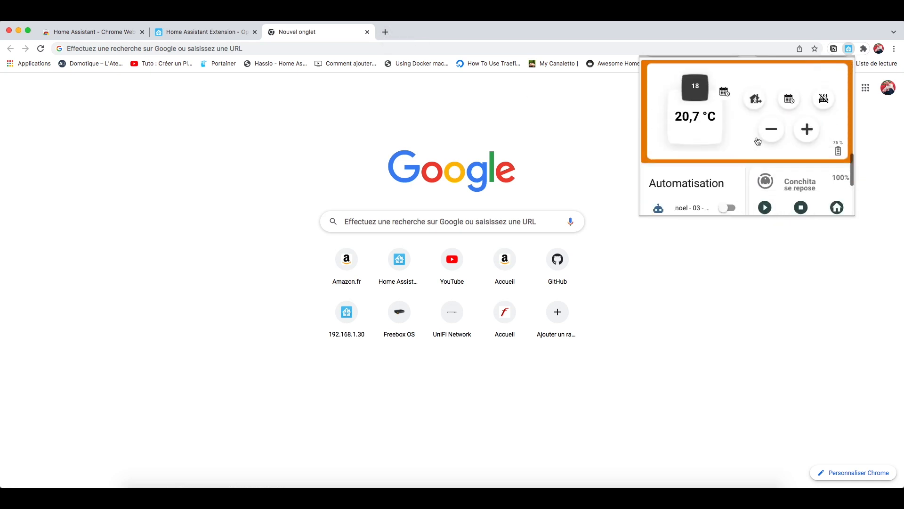
pyautogui.scroll(10, 758, 141)
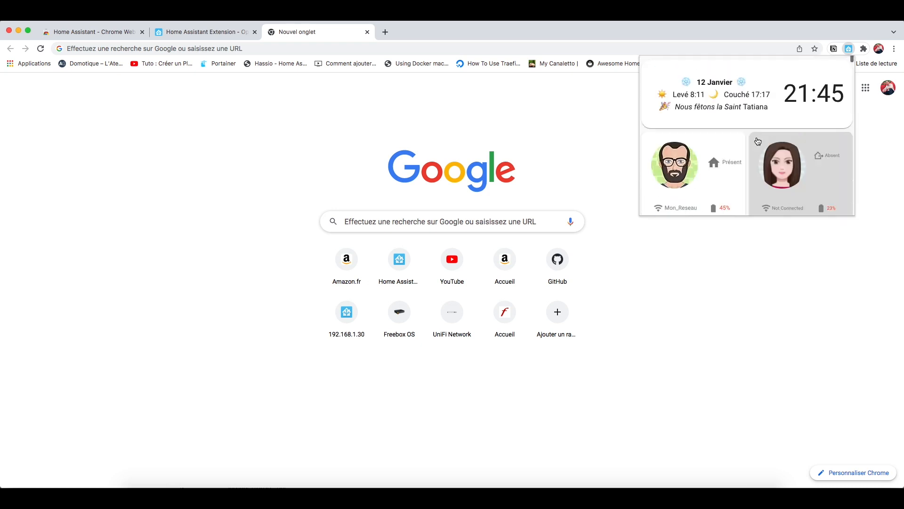
pyautogui.scroll(-8, 757, 142)
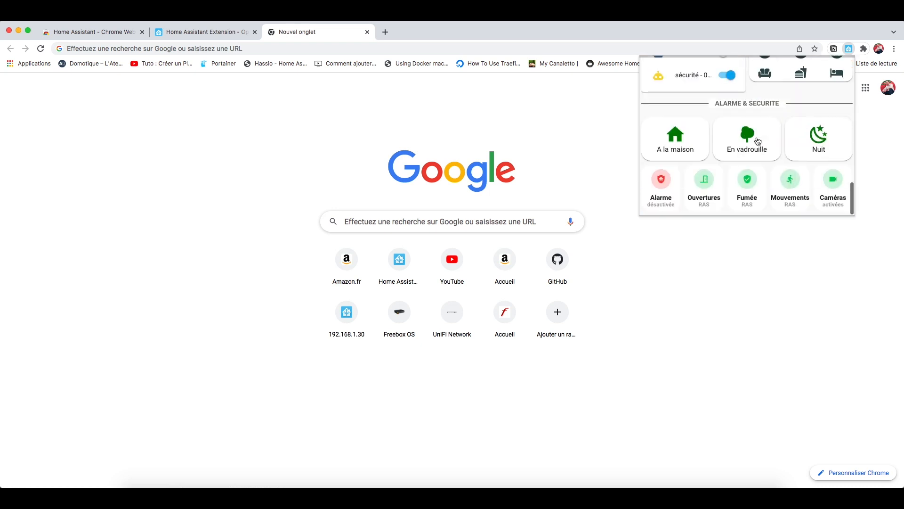
pyautogui.scroll(8, 758, 142)
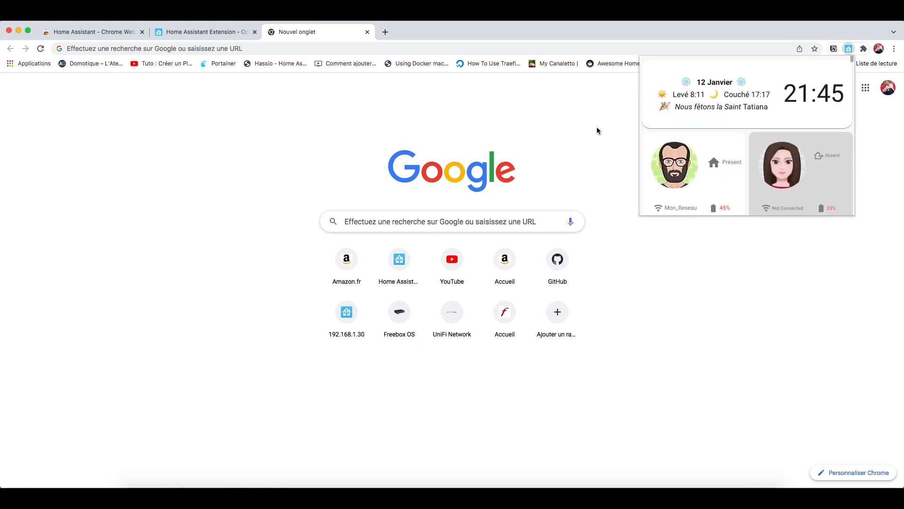
# Load the Home Assistant interface at 192.168.10.12:8123 in a new tab, without the suggested authorization path
pyautogui.click(385, 31)
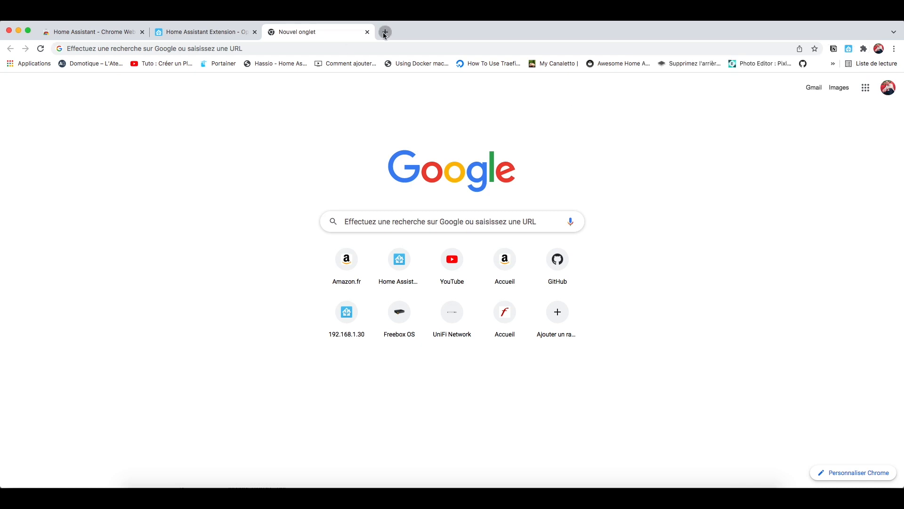
pyautogui.write('192.168.10.1')
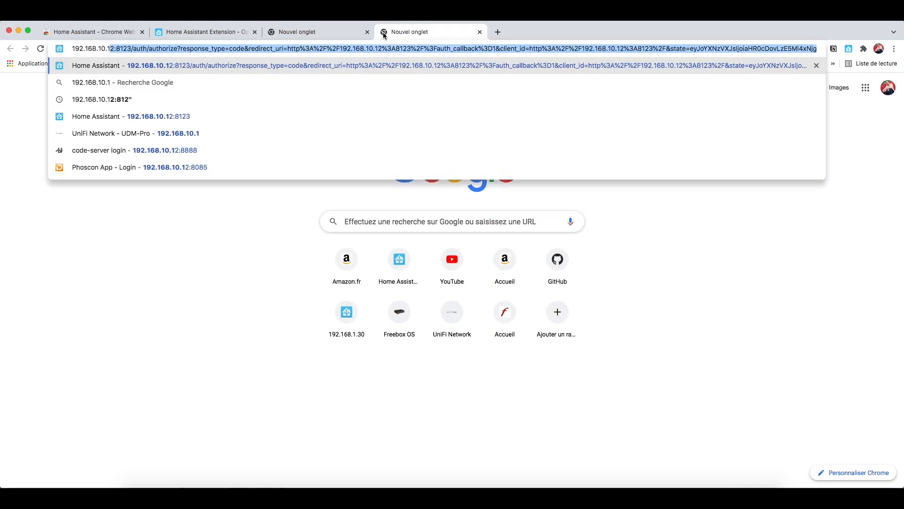
pyautogui.click(173, 49)
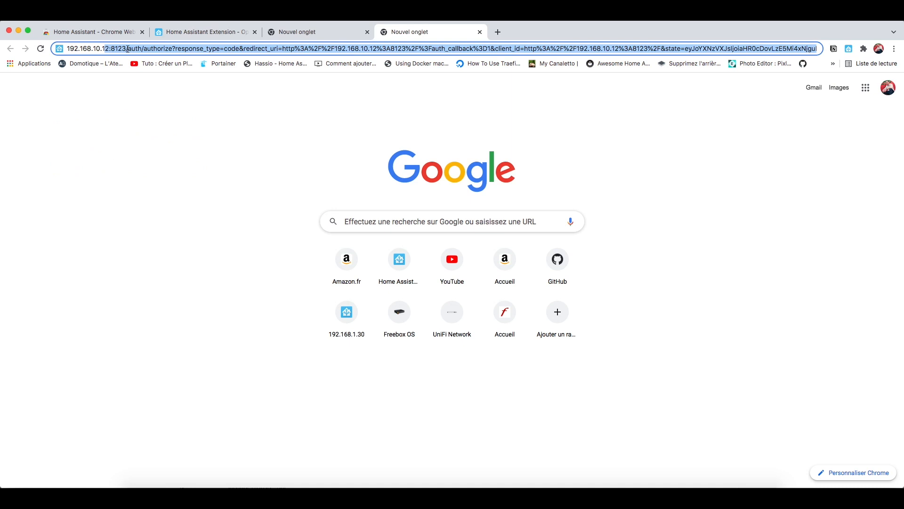
pyautogui.moveTo(128, 49); pyautogui.dragTo(832, 47)
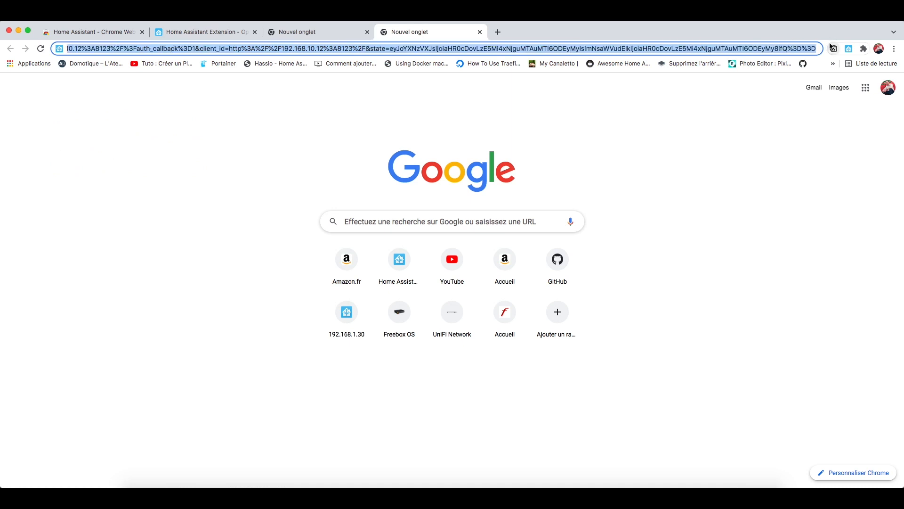
pyautogui.press('BackSpace')
pyautogui.press('Return')
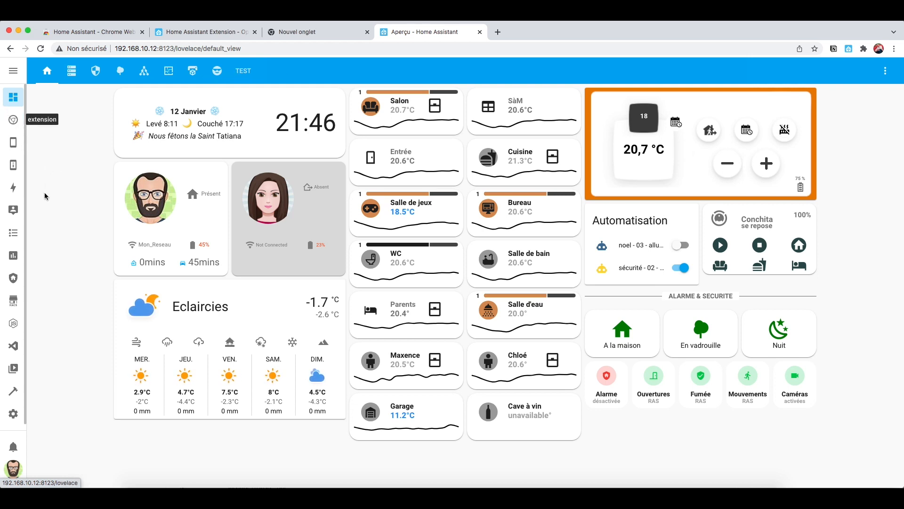
# In the dashboards configuration, view the form for adding a dashboard, cancel it, and open the existing "extension" dashboard
pyautogui.click(13, 415)
pyautogui.click(380, 243)
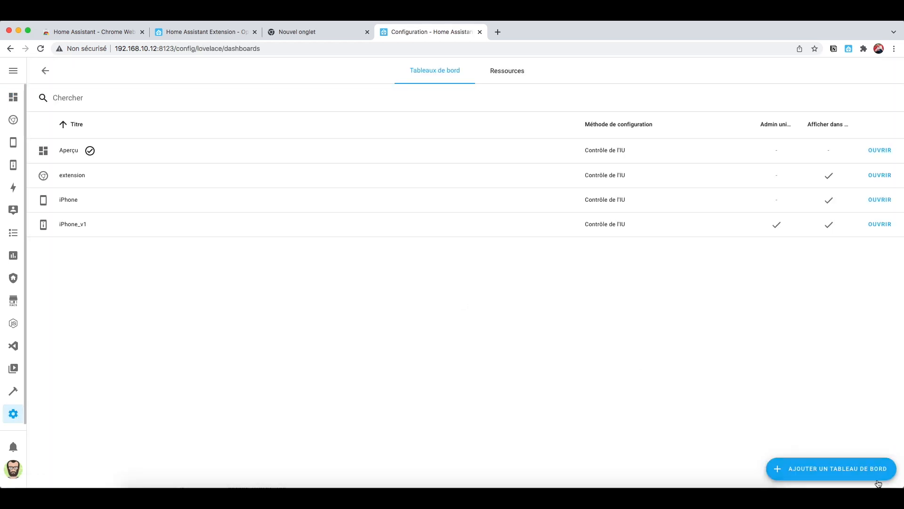
pyautogui.click(821, 470)
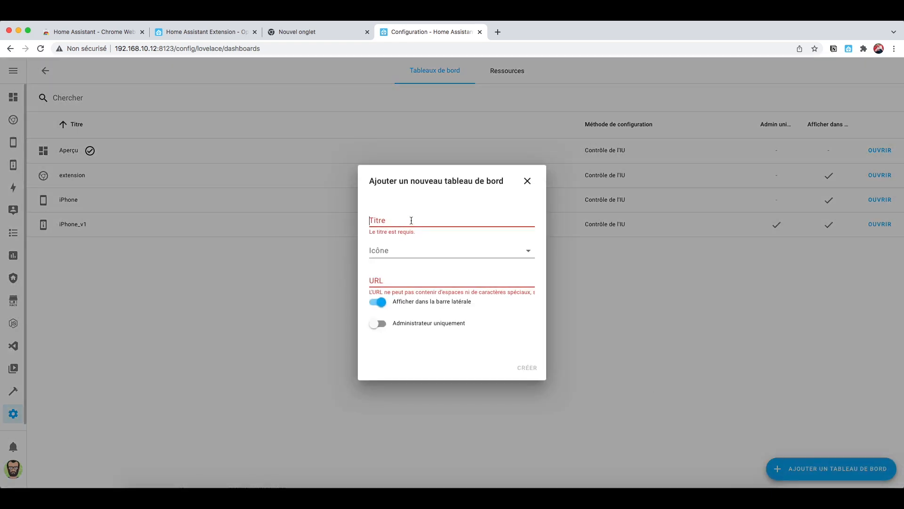
pyautogui.click(527, 181)
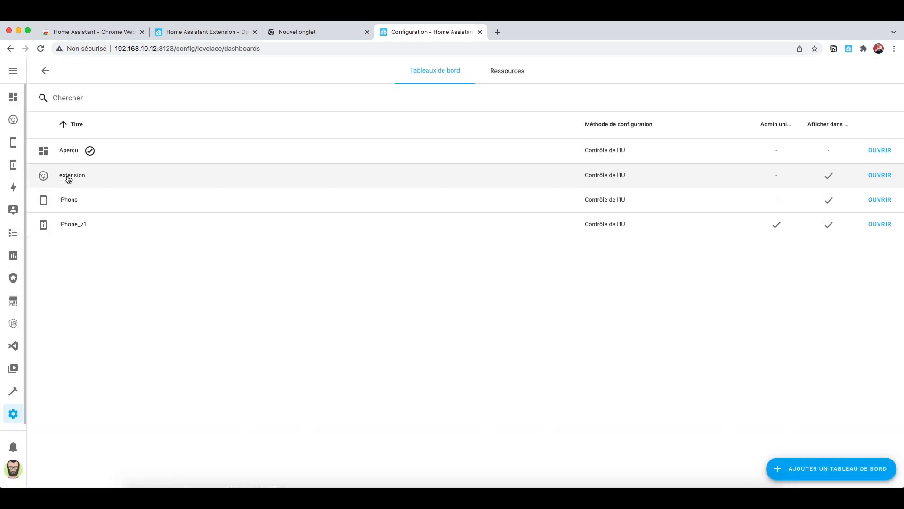
pyautogui.click(880, 176)
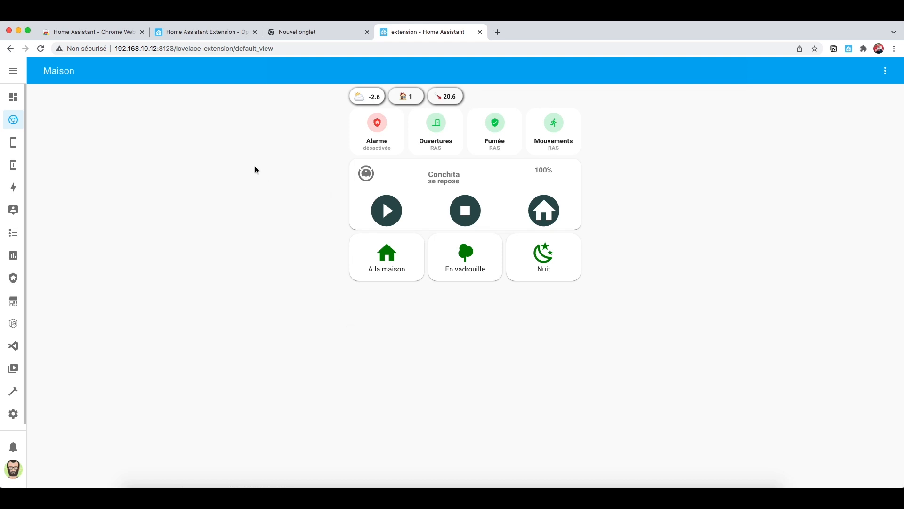
# Copy the extension dashboard's address, 192.168.10.12:8123/lovelace-extension, without the default_view part
pyautogui.click(161, 48)
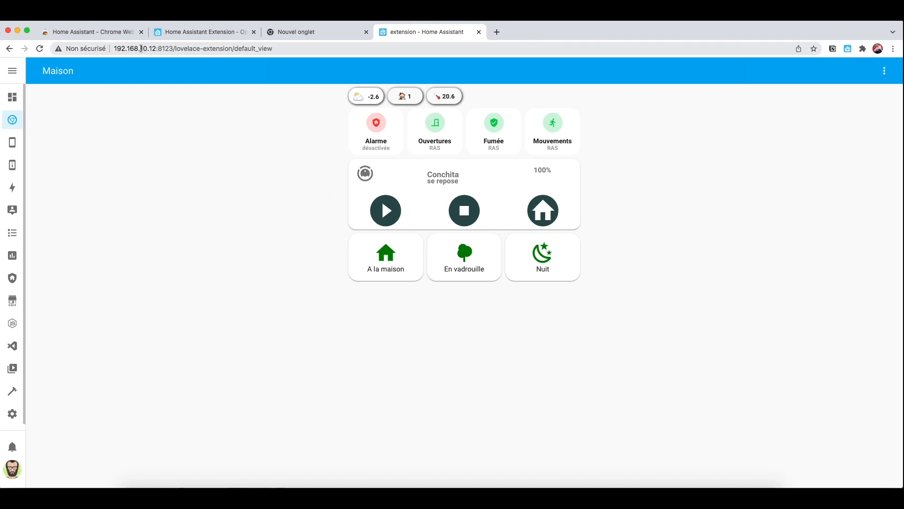
pyautogui.click(243, 49)
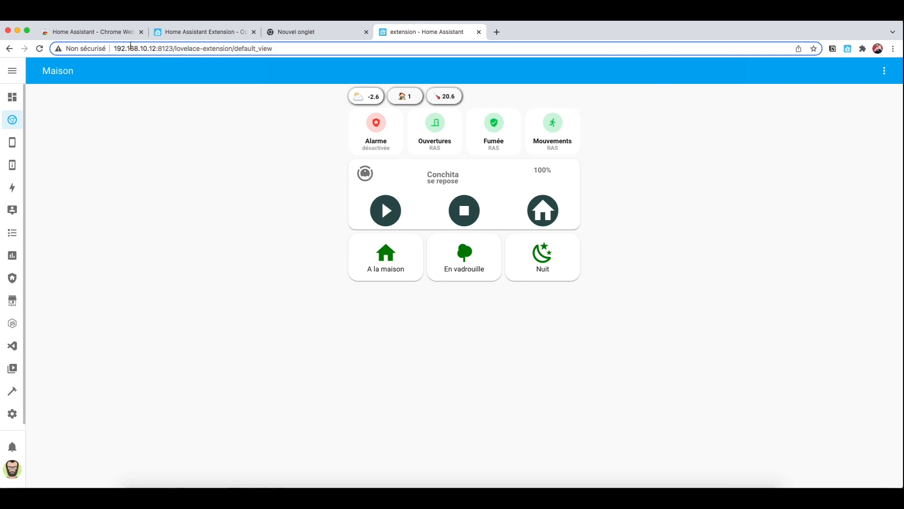
pyautogui.moveTo(114, 49); pyautogui.dragTo(231, 49)
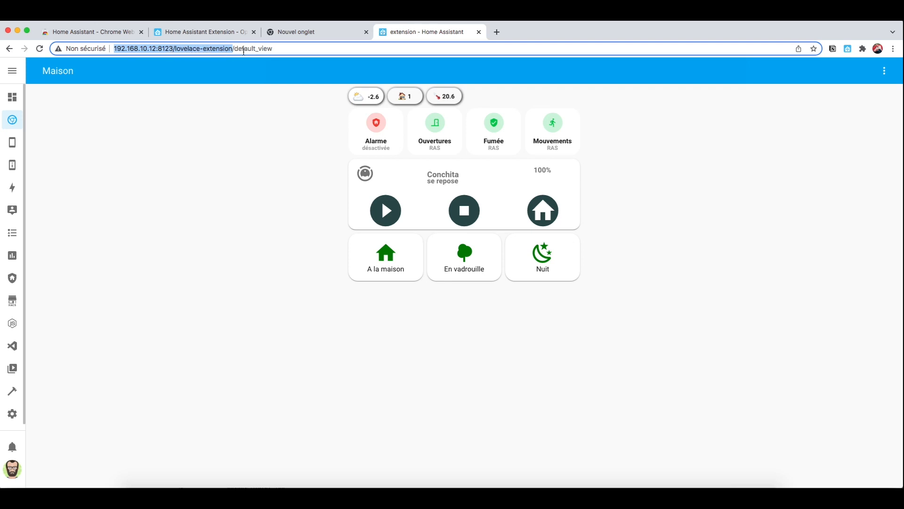
pyautogui.click(850, 50)
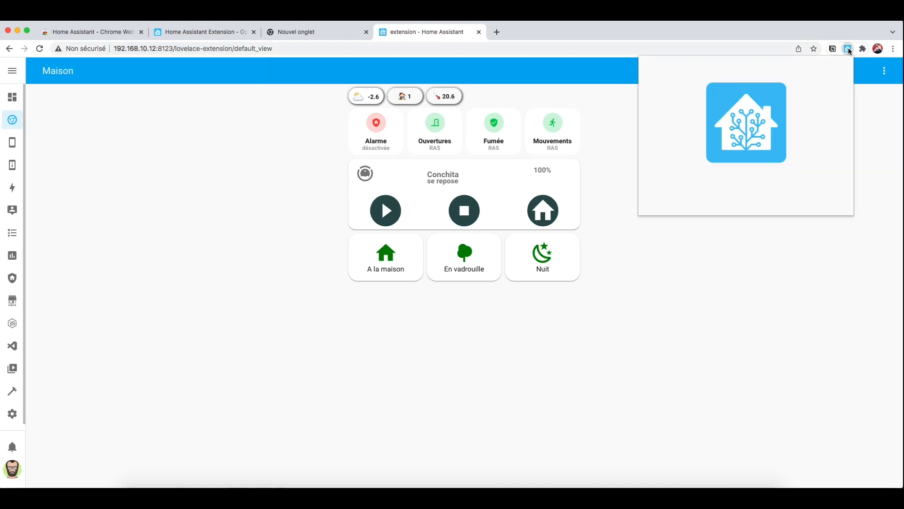
pyautogui.rightClick(849, 51)
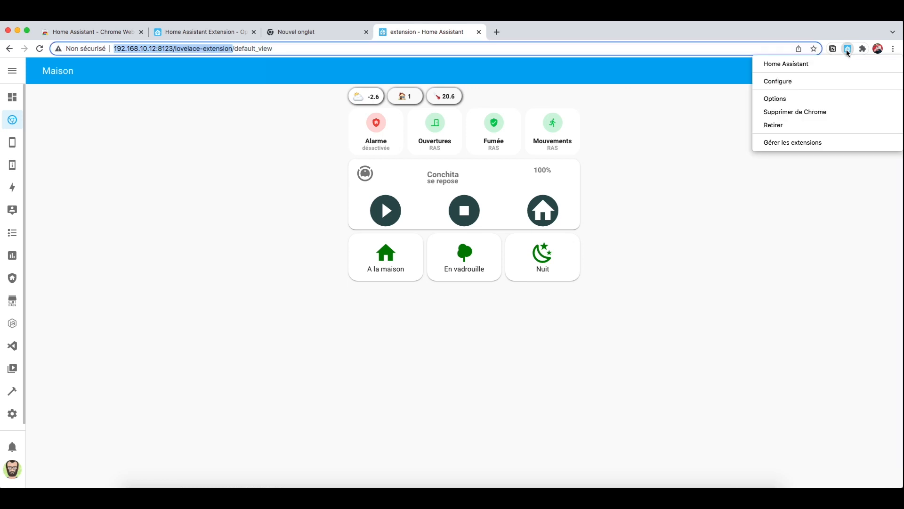
pyautogui.click(778, 100)
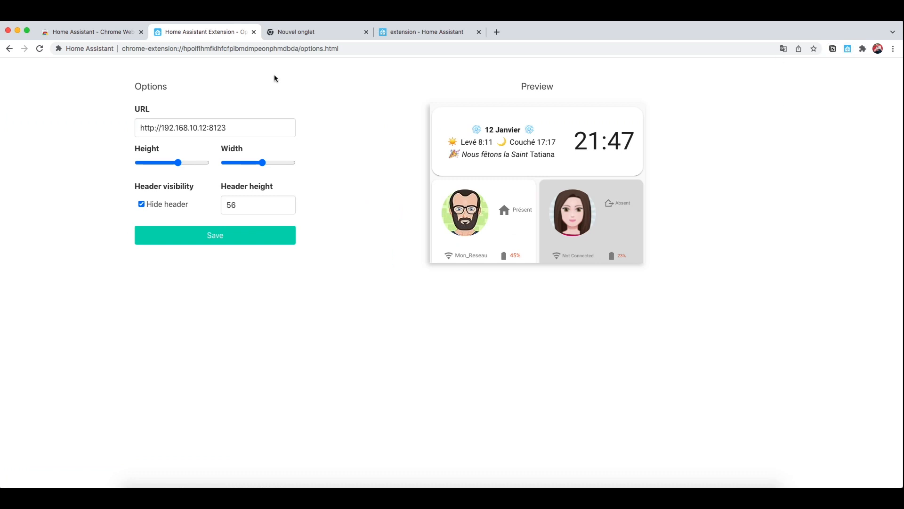
pyautogui.click(231, 127)
pyautogui.tripleClick(234, 128)
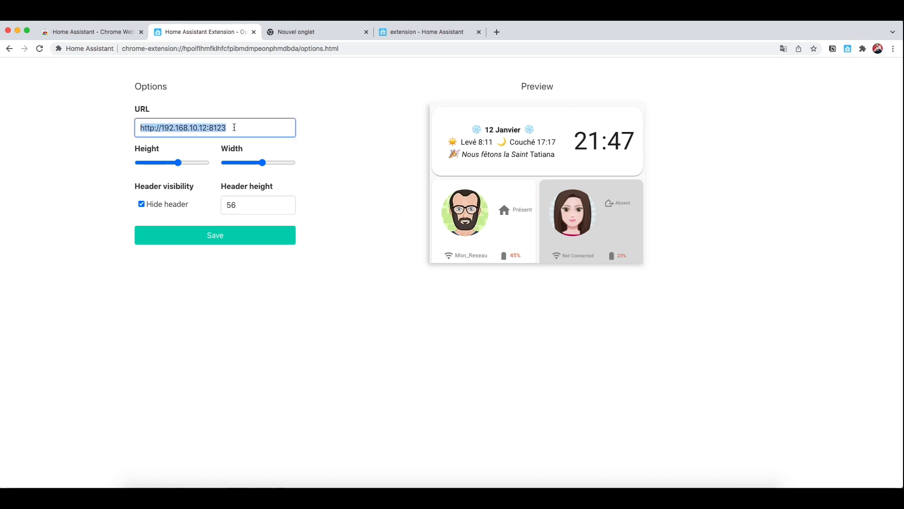
pyautogui.write('http://192.168.10.12:8123/lovelace-extension')
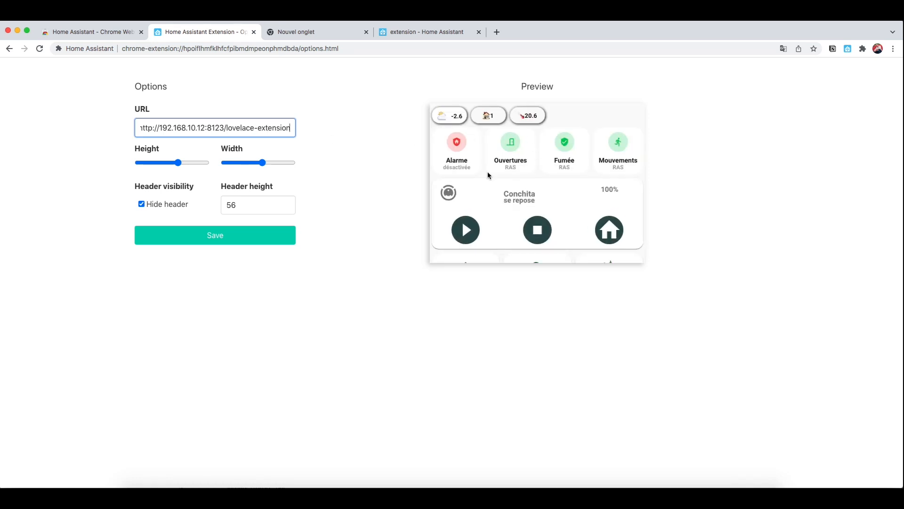
# Reduce the popup's width and increase its height slightly so the preview fits the whole dashboard, and save the options
pyautogui.scroll(-2, 531, 156)
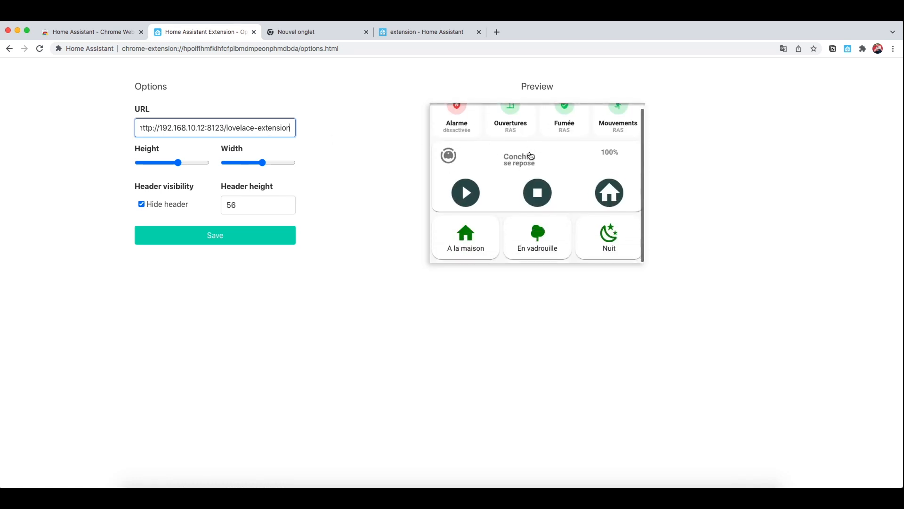
pyautogui.scroll(2, 531, 156)
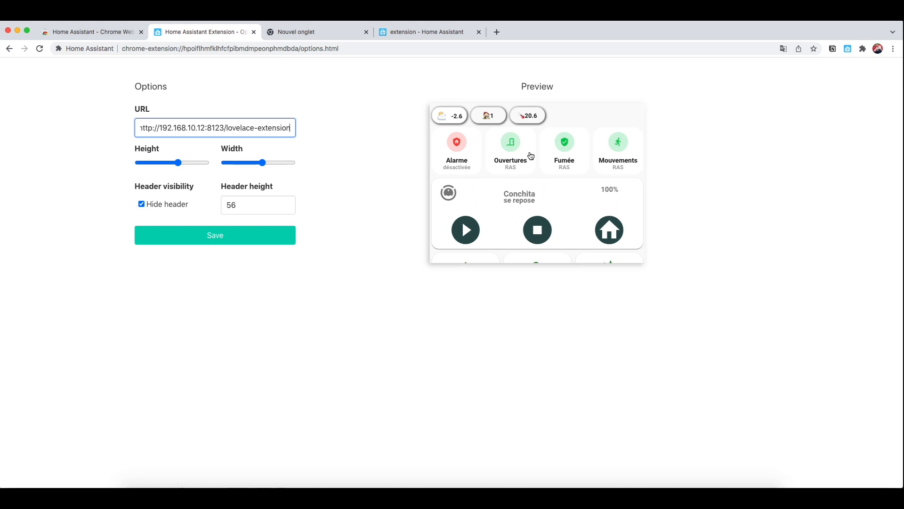
pyautogui.scroll(-2, 530, 156)
pyautogui.scroll(2, 530, 155)
pyautogui.click(259, 162)
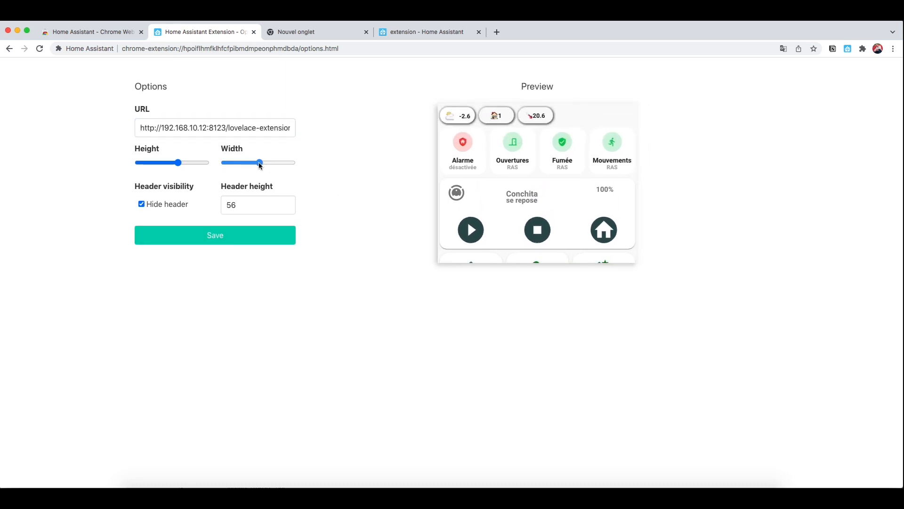
pyautogui.moveTo(259, 162); pyautogui.dragTo(244, 162)
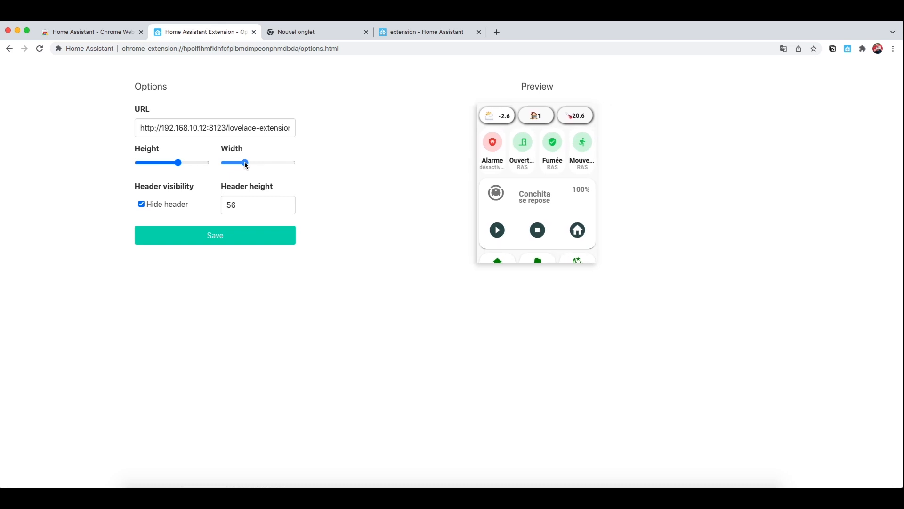
pyautogui.moveTo(178, 163); pyautogui.dragTo(184, 165)
pyautogui.click(217, 239)
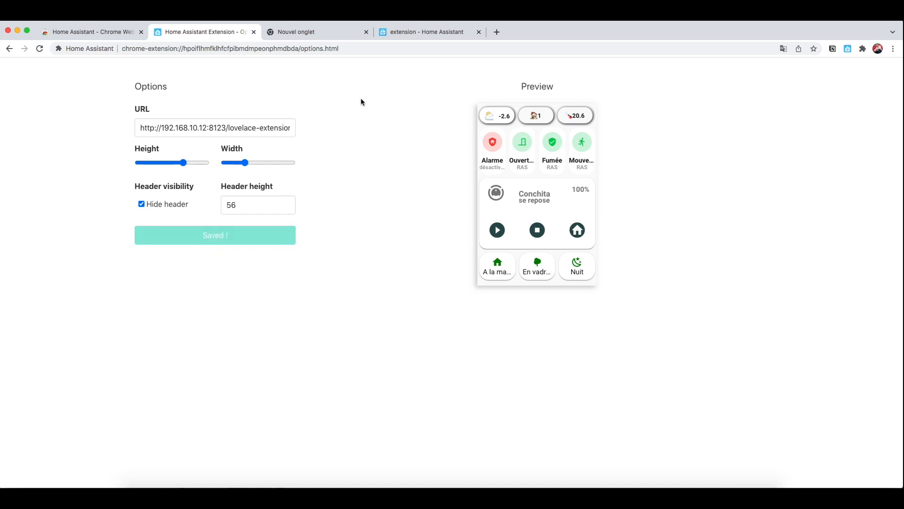
# View the extension's popup on the blank tab, close it, and return to the extension dashboard tab
pyautogui.click(324, 31)
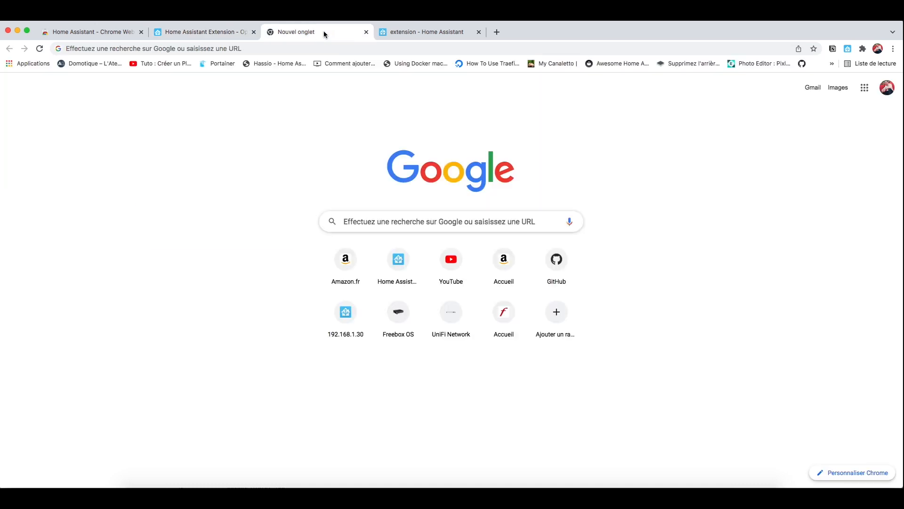
pyautogui.click(849, 50)
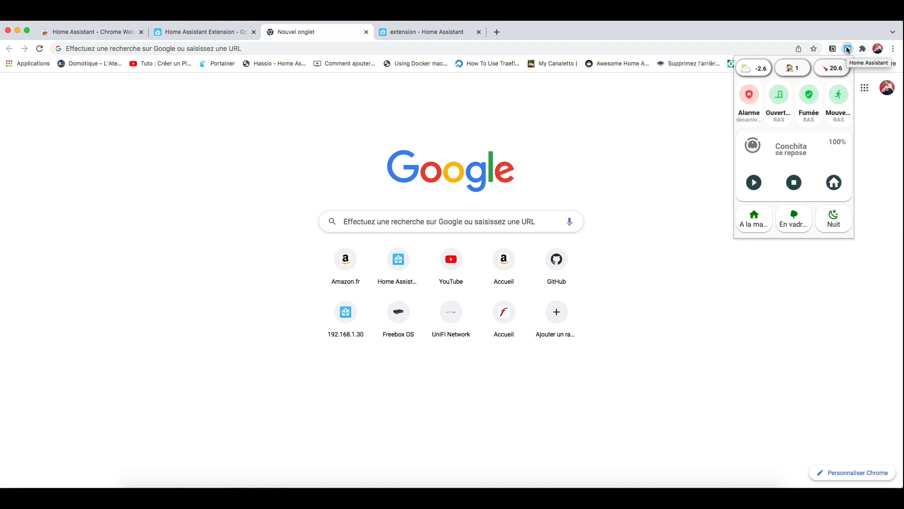
pyautogui.click(424, 38)
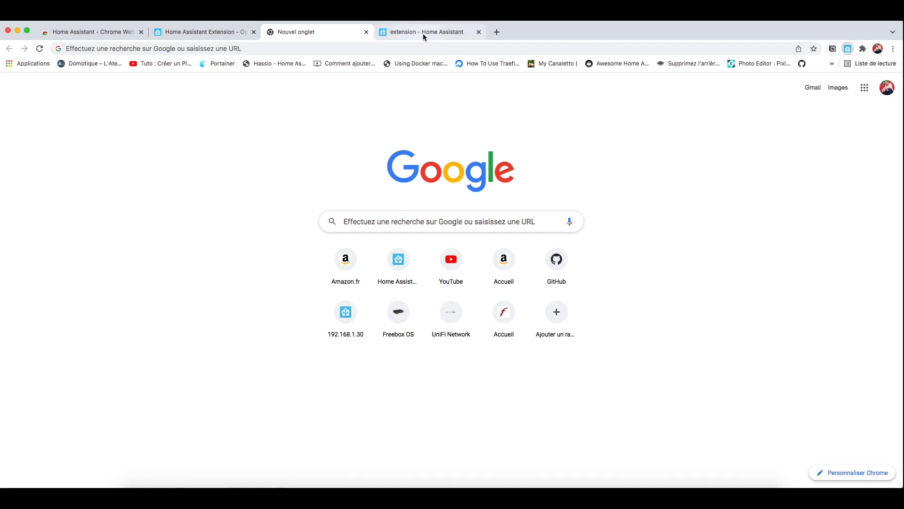
pyautogui.click(424, 38)
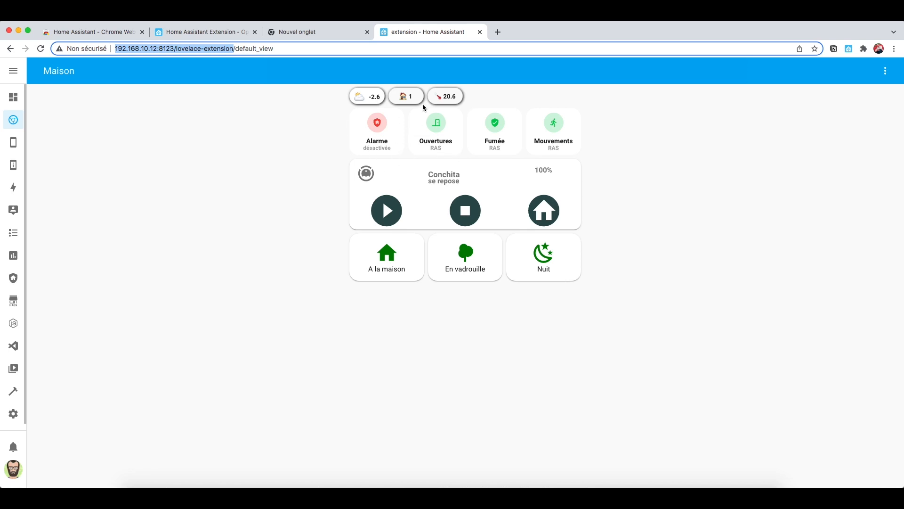
# Open the repository github.com/journaldethomas/home-assistant-config in a new tab
pyautogui.click(497, 31)
pyautogui.click(340, 52)
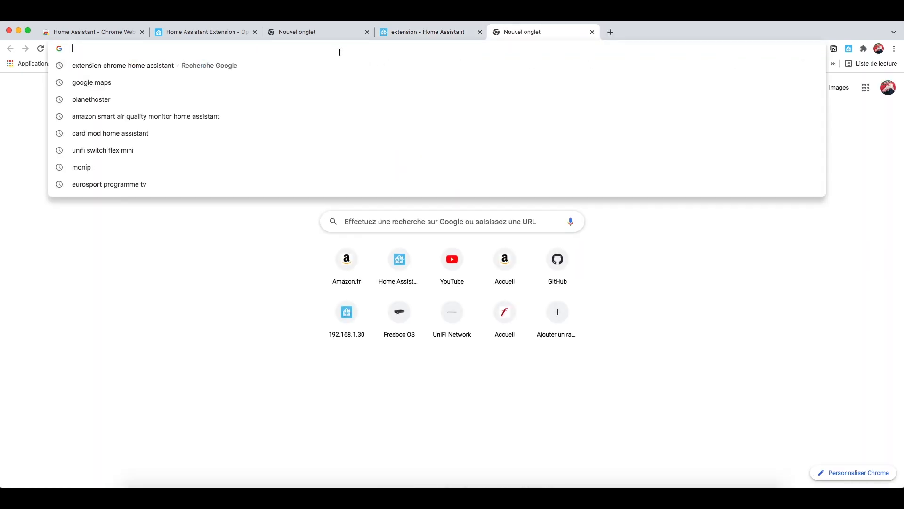
pyautogui.write('github.com/journaldethomas/home-assistant-config')
pyautogui.press('Return')
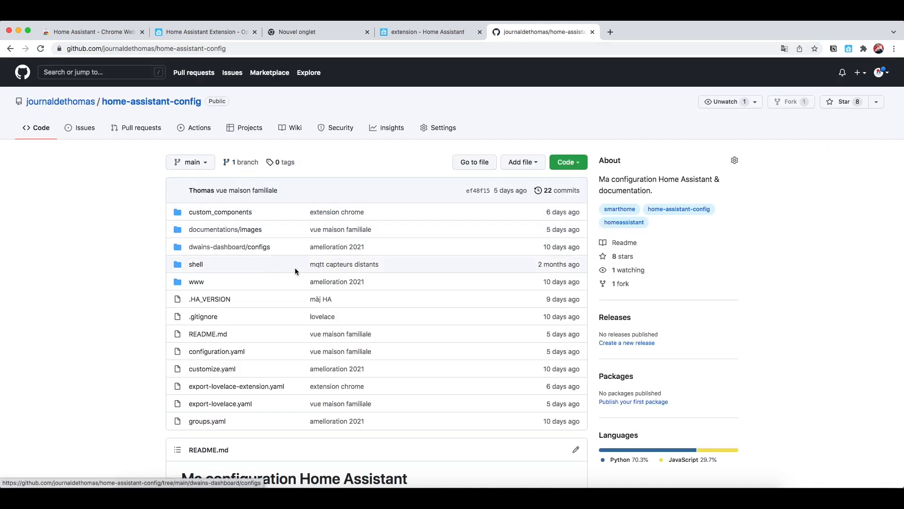
# Look through the repository's README, examining the dashboard views down to the section on the Chrome extension dashboard
pyautogui.scroll(-6, 166, 313)
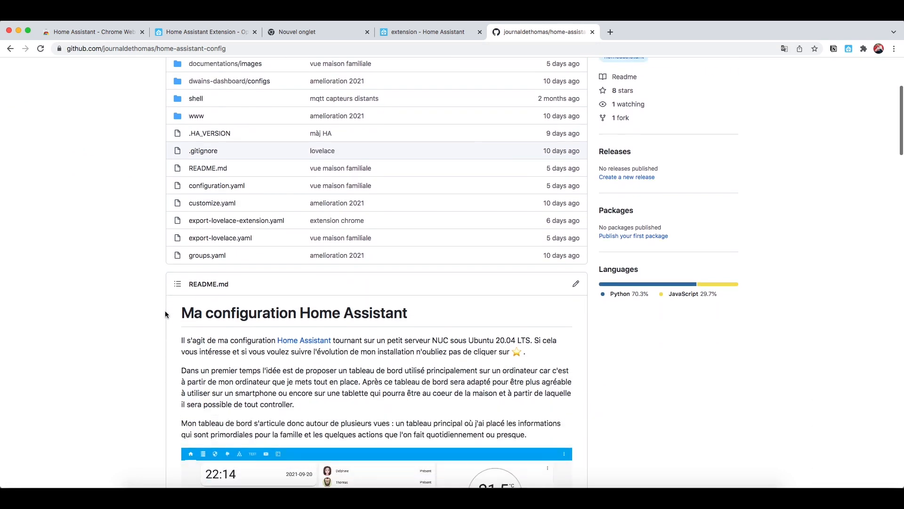
pyautogui.scroll(-6, 165, 313)
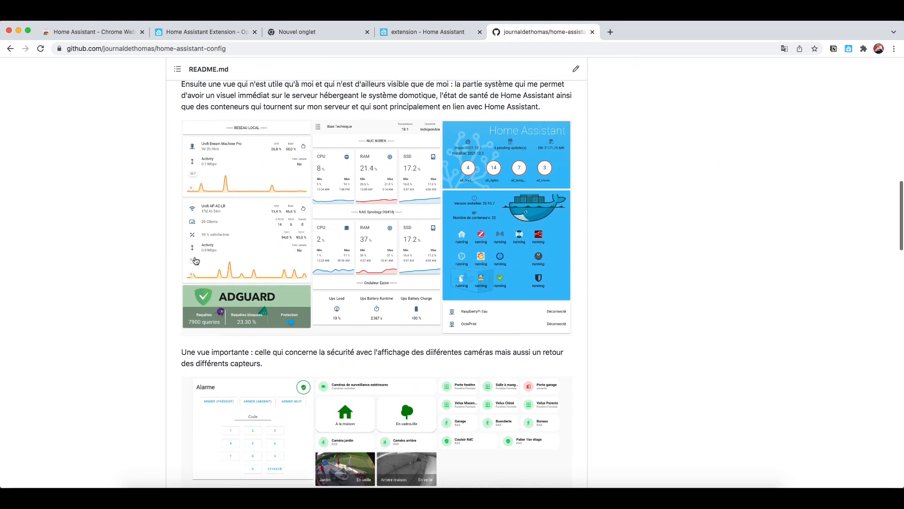
pyautogui.scroll(5, 166, 264)
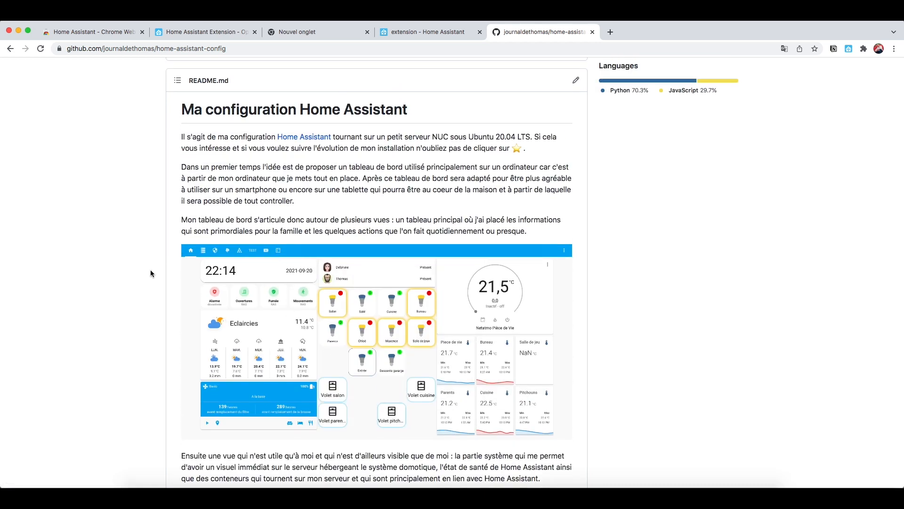
pyautogui.scroll(-2, 107, 270)
pyautogui.scroll(-4, 107, 269)
pyautogui.scroll(3, 108, 267)
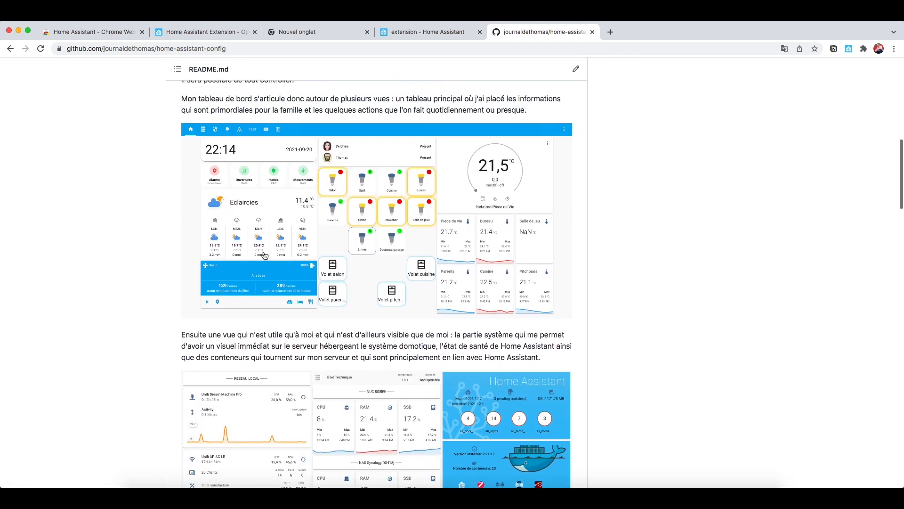
pyautogui.scroll(-4, 71, 278)
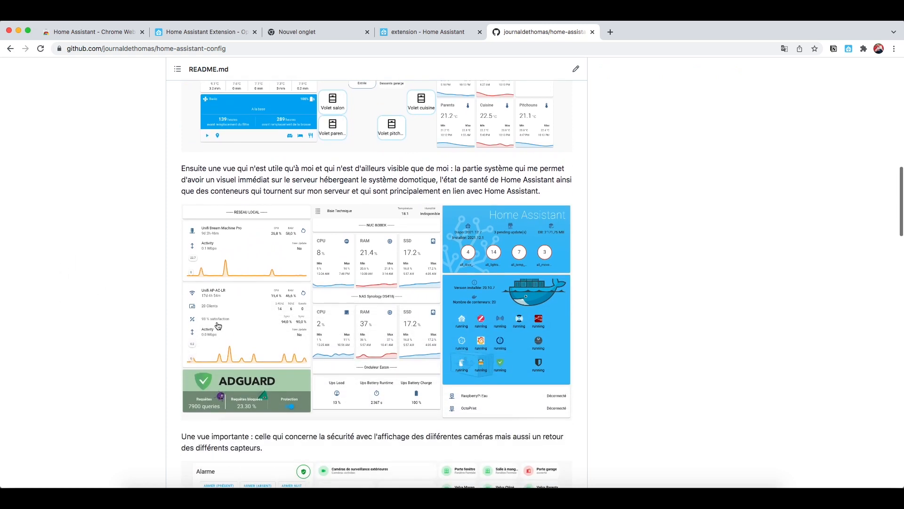
pyautogui.scroll(-10, 167, 271)
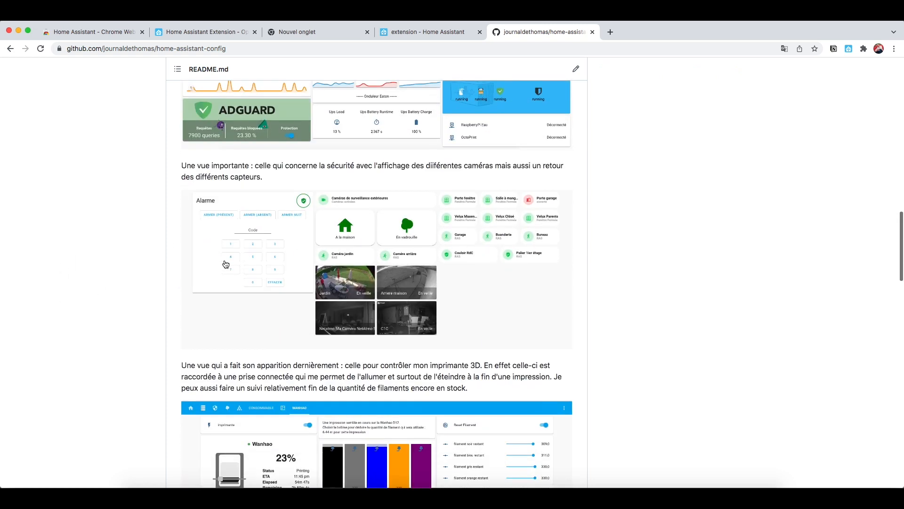
pyautogui.scroll(-8, 224, 262)
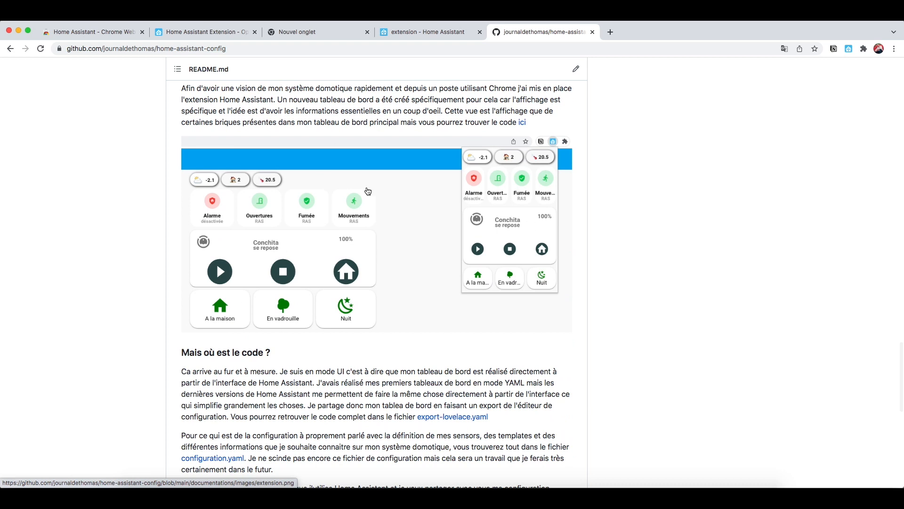
# Open export-lovelace-extension.yaml from the repository's file list and look through the dashboard code
pyautogui.scroll(20, 365, 277)
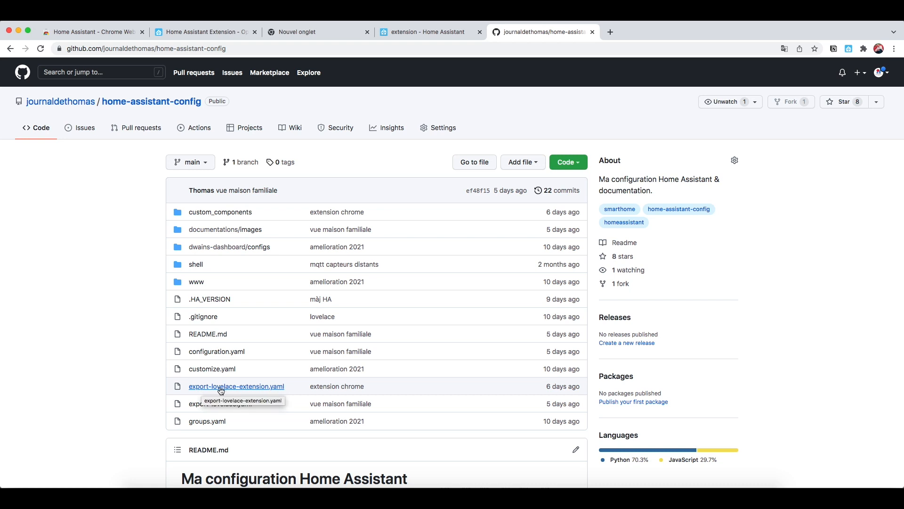
pyautogui.click(248, 391)
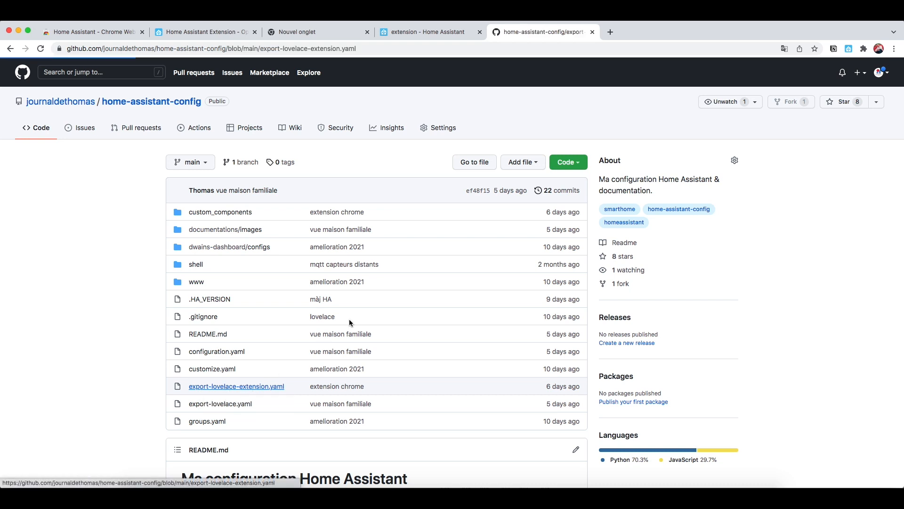
pyautogui.scroll(-20, 351, 318)
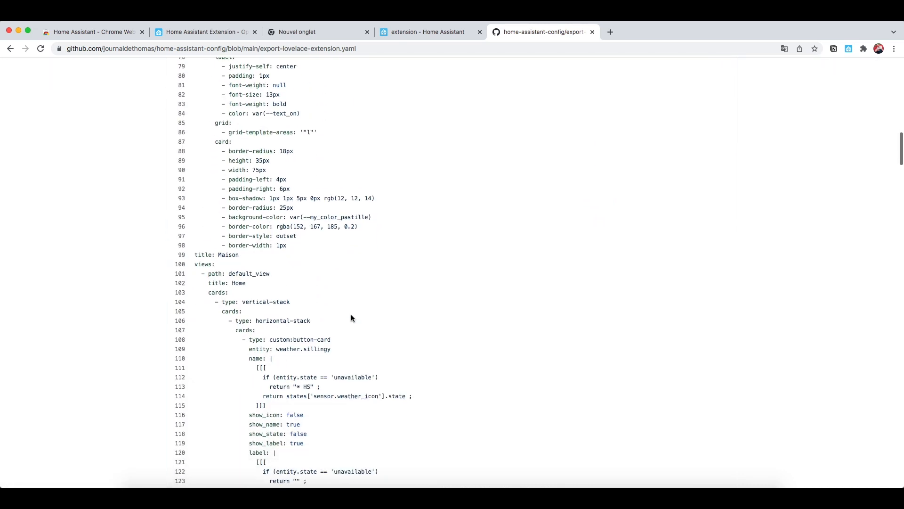
pyautogui.scroll(-5, 352, 318)
pyautogui.scroll(20, 352, 318)
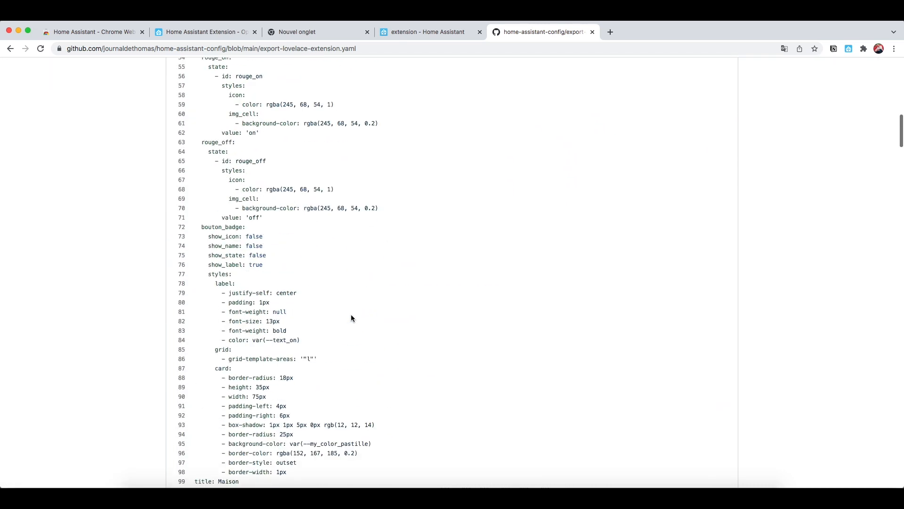